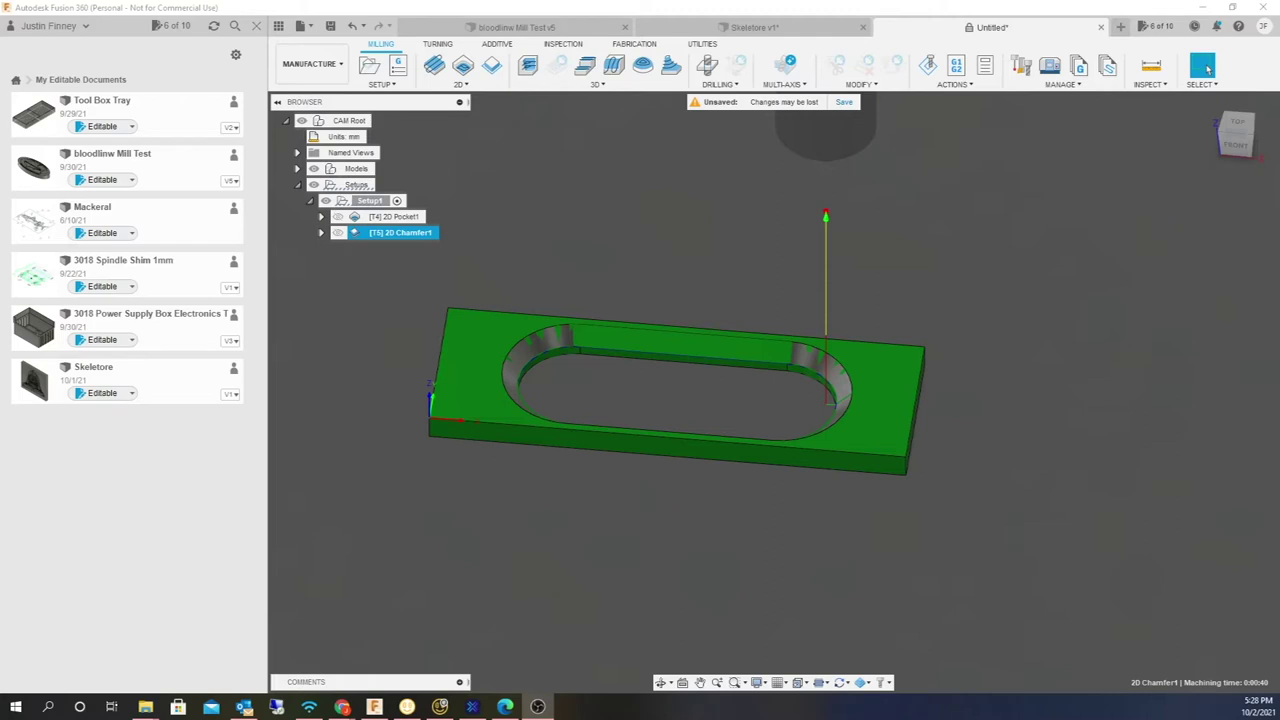
Compare the toolpaths of Setup1, 2D Pocket1 and 2D Chamfer1 by displaying each in turn
{"action": "left_click", "coordinate": [369, 200]}
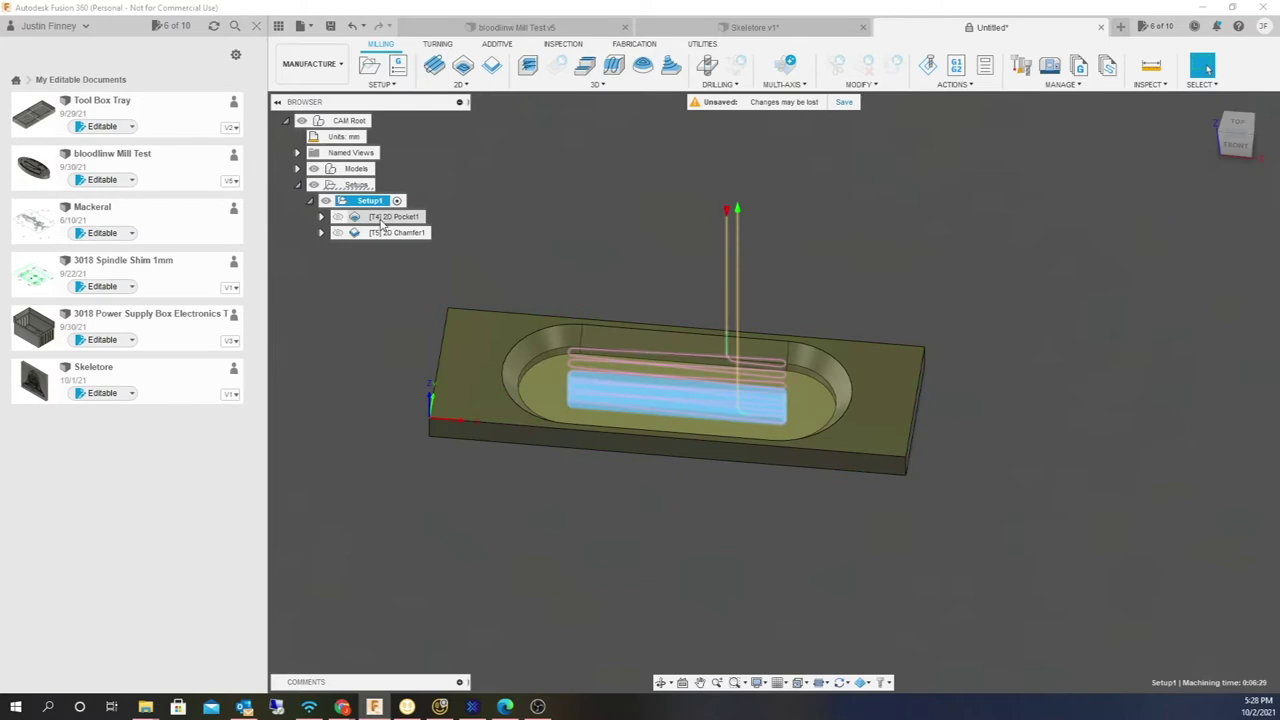
{"action": "left_click", "coordinate": [383, 217]}
{"action": "left_click", "coordinate": [383, 233]}
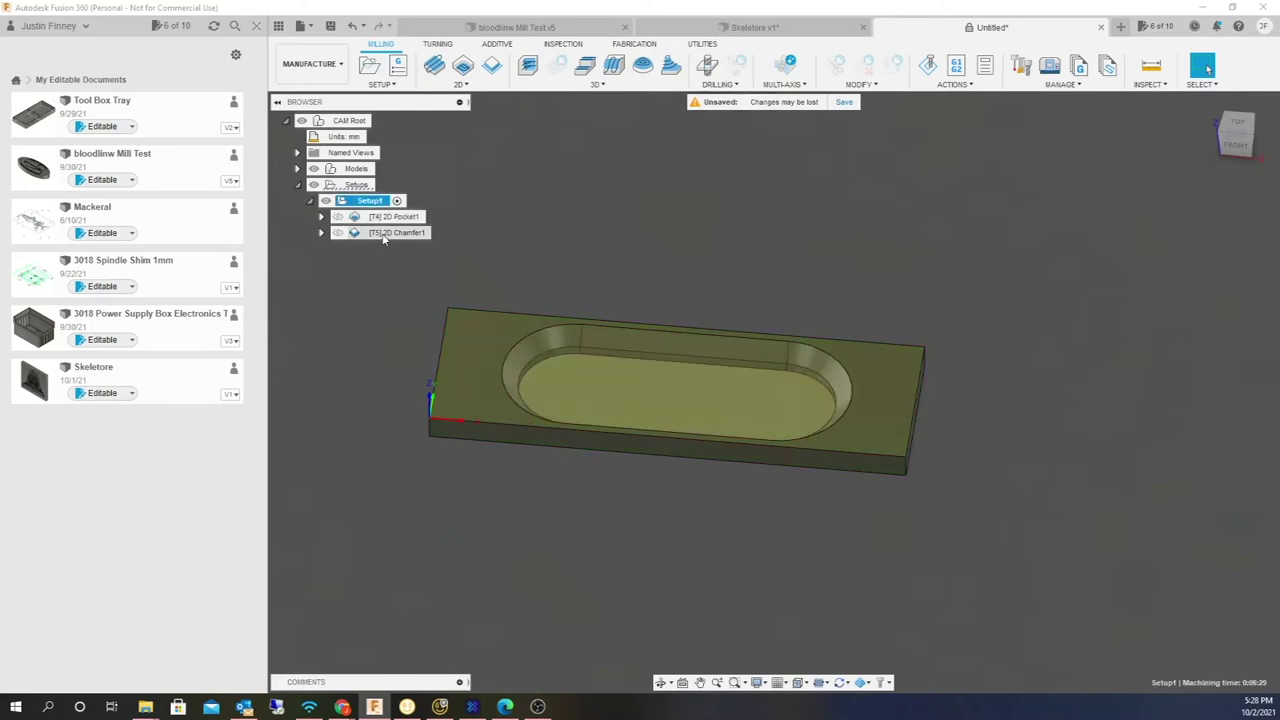
{"action": "left_click", "coordinate": [383, 233]}
{"action": "left_click", "coordinate": [383, 217]}
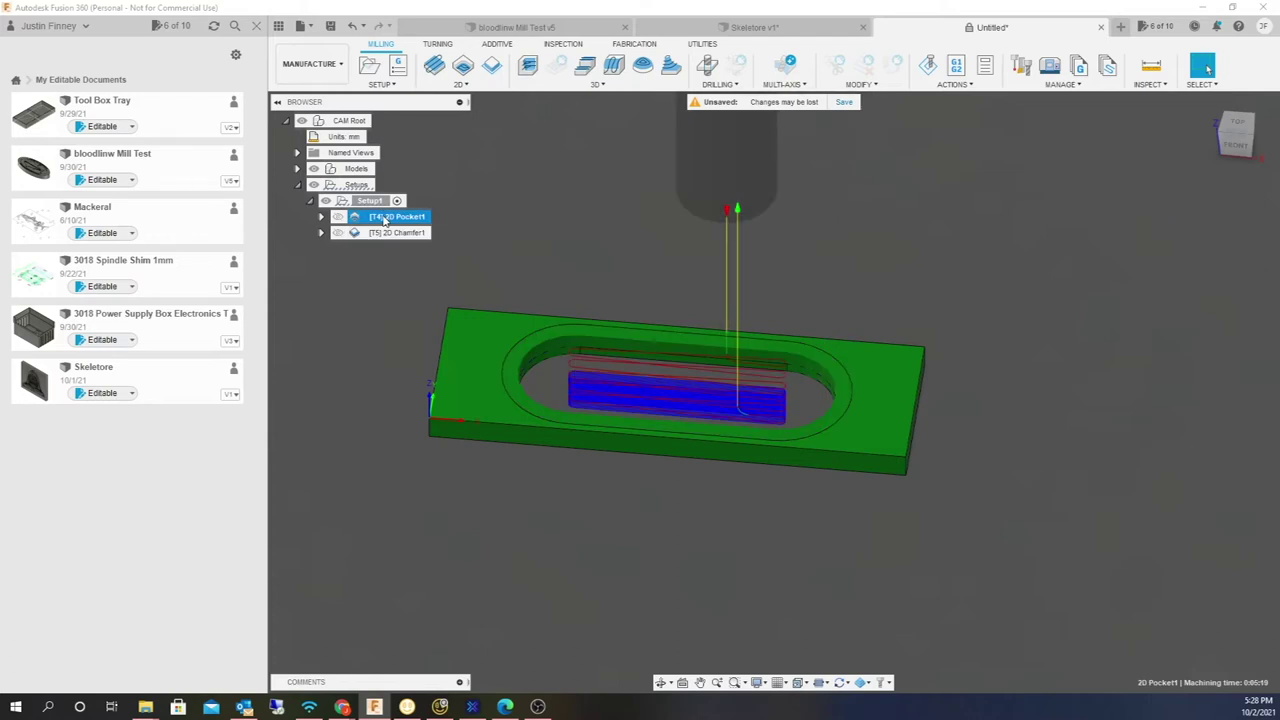
{"action": "left_click", "coordinate": [383, 201]}
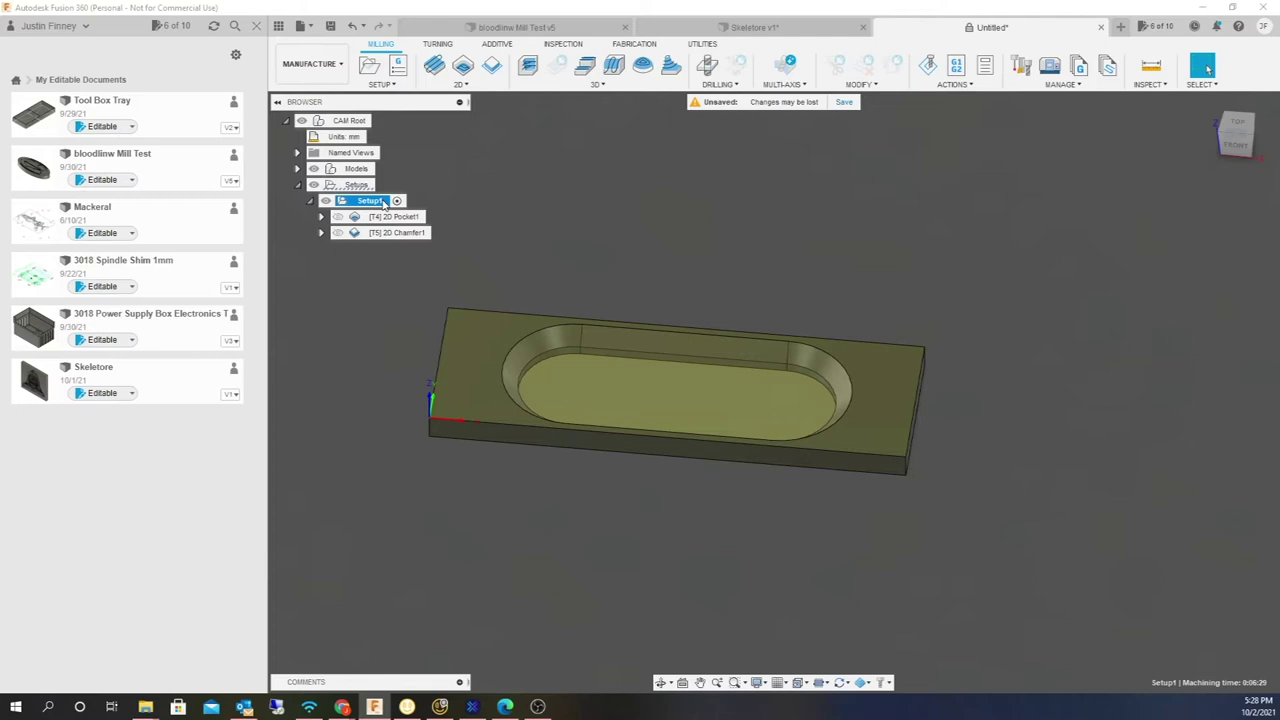
{"action": "left_click", "coordinate": [383, 217]}
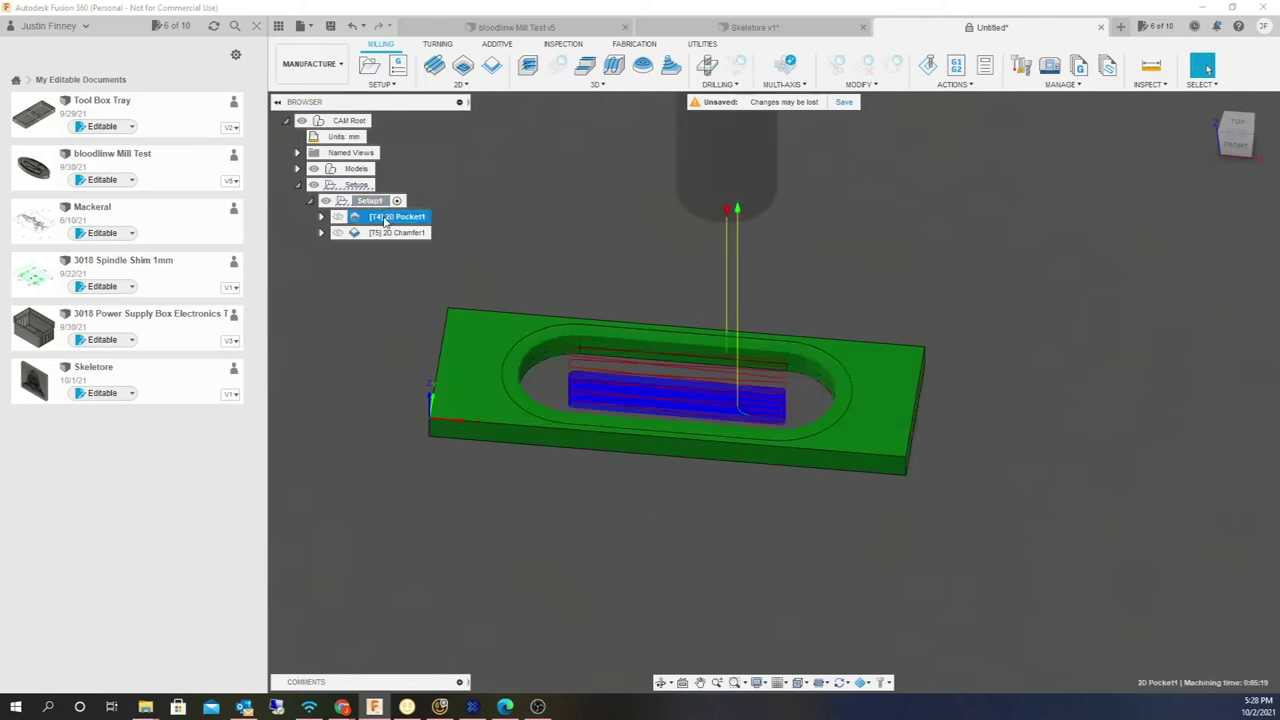
Simulate the 2D Pocket1 operation with the playback speed raised slightly
{"action": "right_click", "coordinate": [384, 221]}
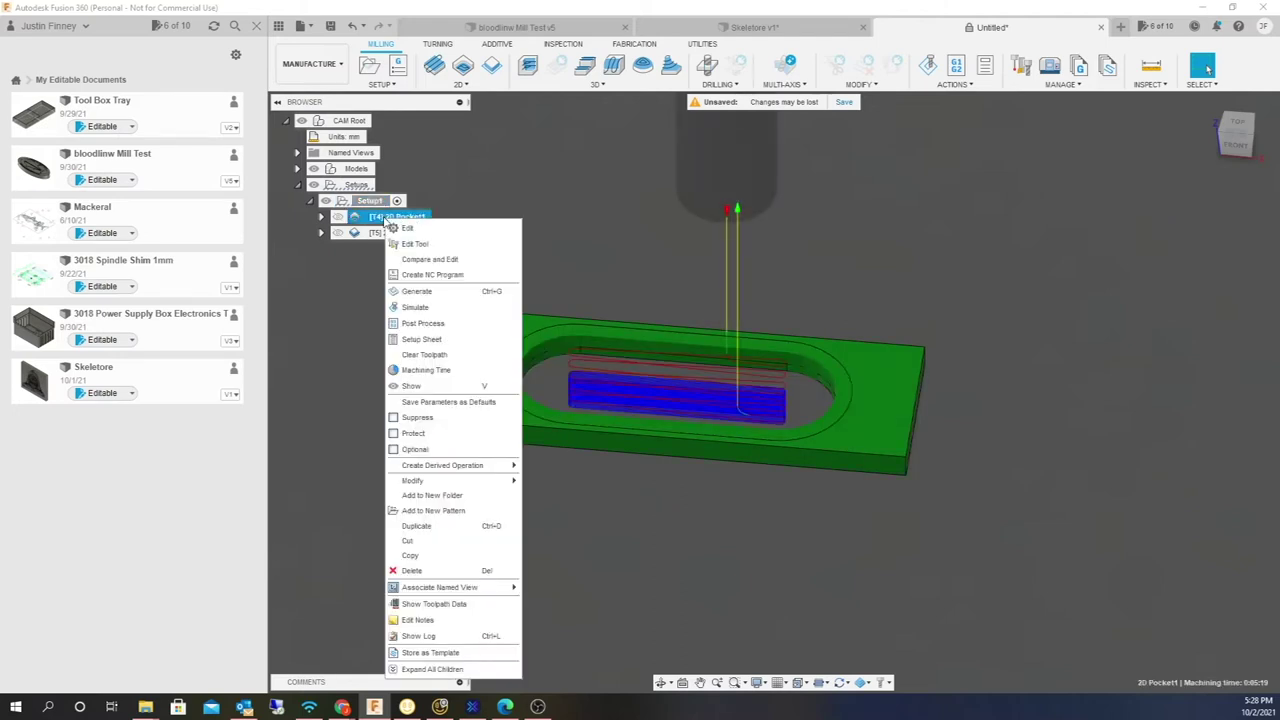
{"action": "left_click", "coordinate": [445, 308]}
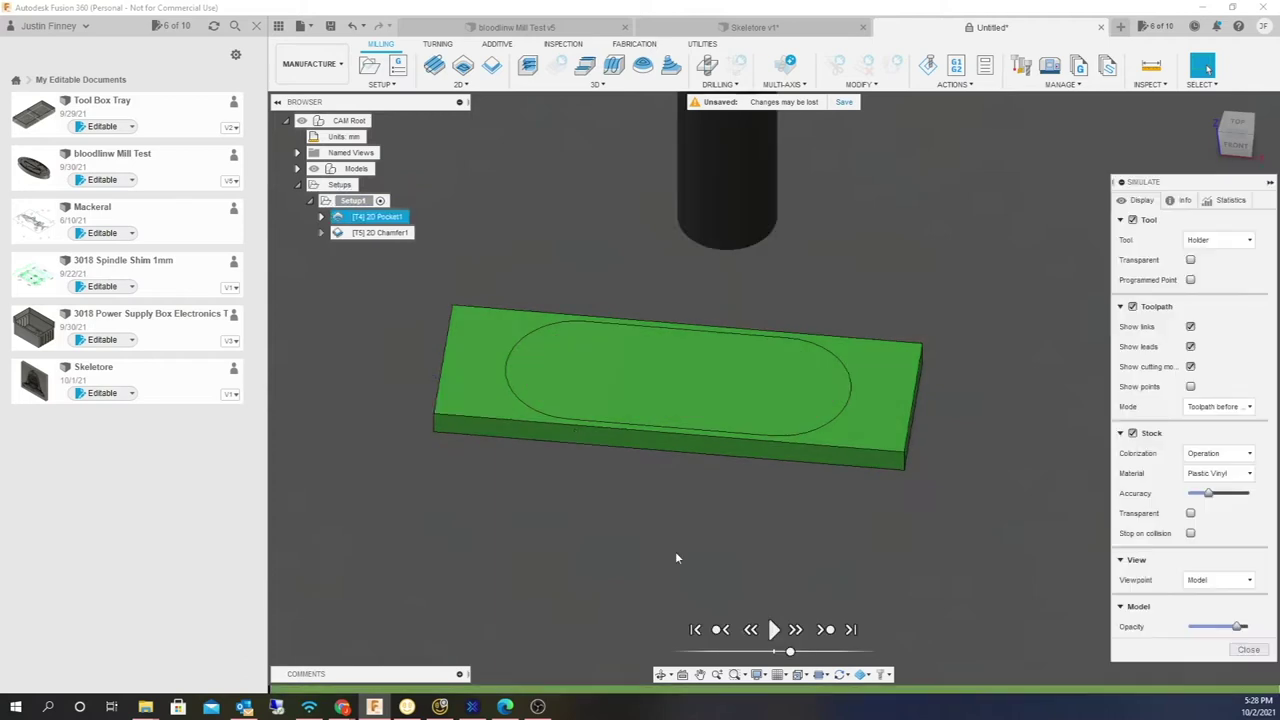
{"action": "left_click", "coordinate": [774, 630]}
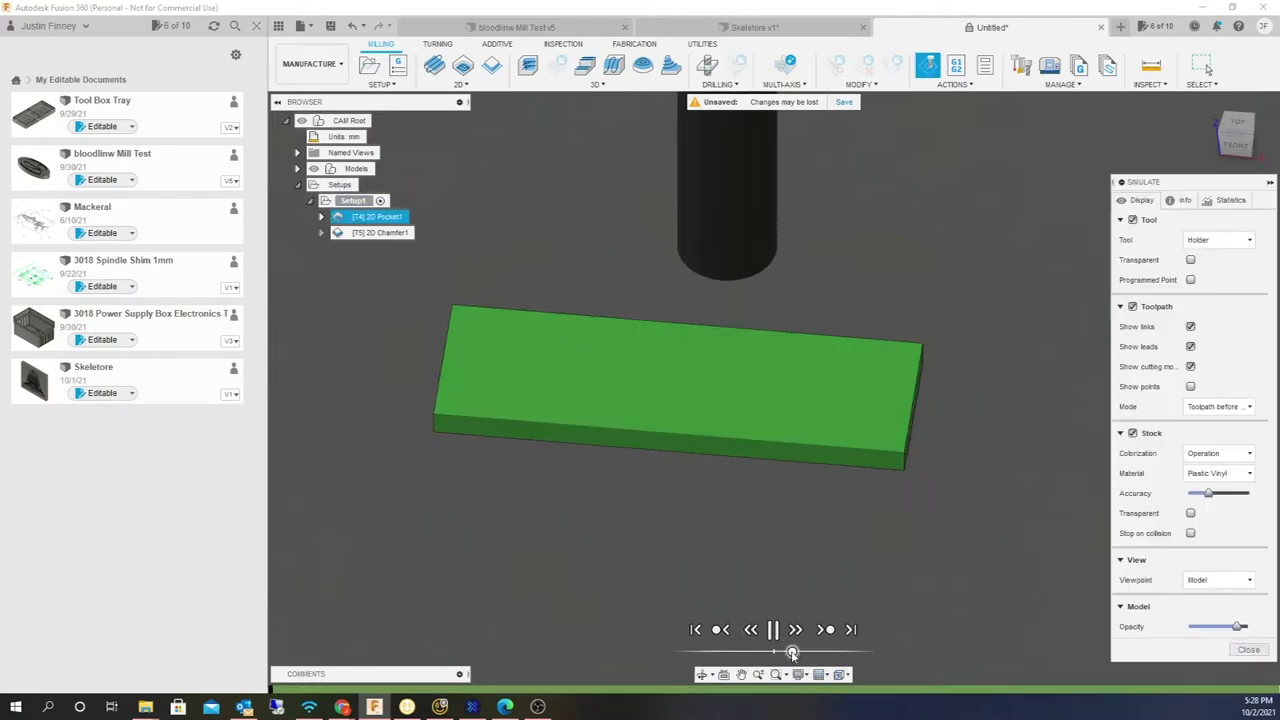
{"action": "mouse_move", "coordinate": [790, 651]}
{"action": "left_mouse_down"}
{"action": "mouse_move", "coordinate": [766, 652]}
{"action": "mouse_move", "coordinate": [826, 652]}
{"action": "mouse_move", "coordinate": [810, 652]}
{"action": "left_mouse_up"}
{"action": "left_click", "coordinate": [773, 630]}
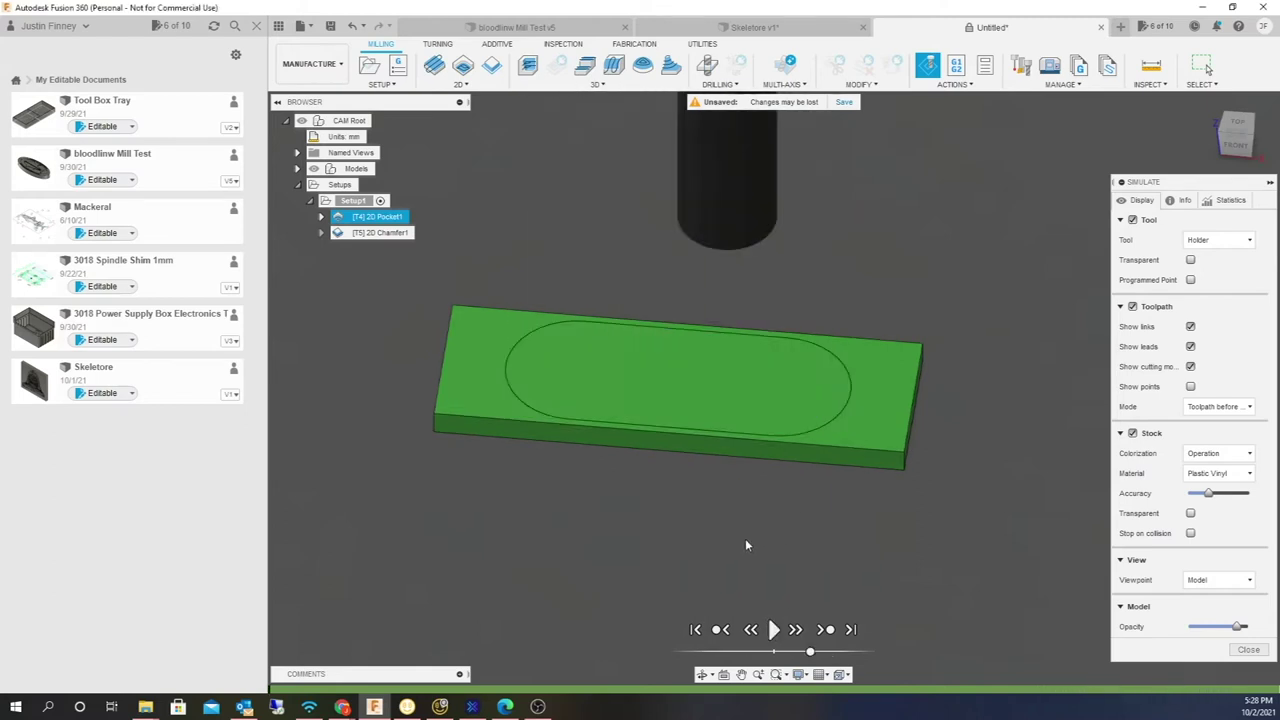
Replay the 2D Pocket1 simulation at a faster speed while viewing the stock from its underside
{"action": "left_click", "coordinate": [703, 674]}
{"action": "left_click", "coordinate": [836, 652]}
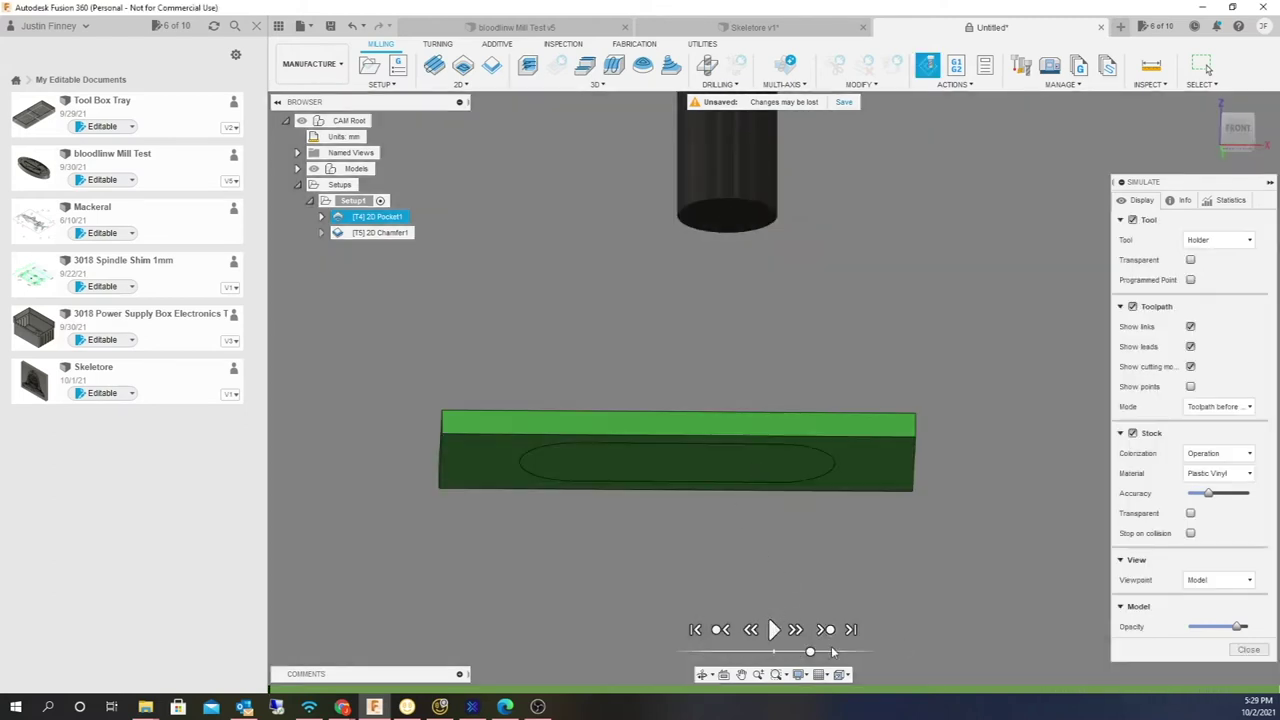
{"action": "left_click", "coordinate": [774, 630]}
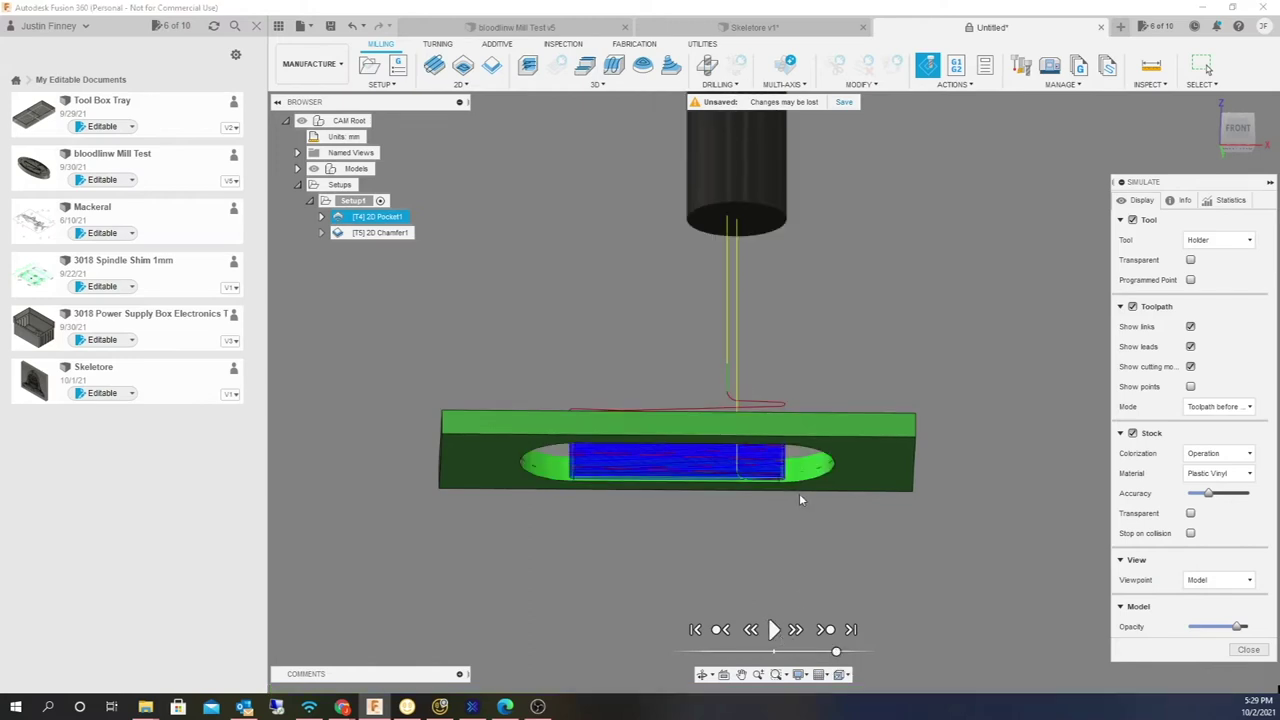
{"action": "middle_click_drag", "start_coordinate": [803, 501], "coordinate": [808, 503], "text": "shift"}
{"action": "left_click_drag", "start_coordinate": [808, 503], "coordinate": [811, 520]}
Replay the 2D Pocket1 simulation at a slower speed, inspect the cut-through from below and above, and close the simulation
{"action": "left_click_drag", "start_coordinate": [836, 651], "coordinate": [802, 651]}
{"action": "left_click", "coordinate": [774, 630]}
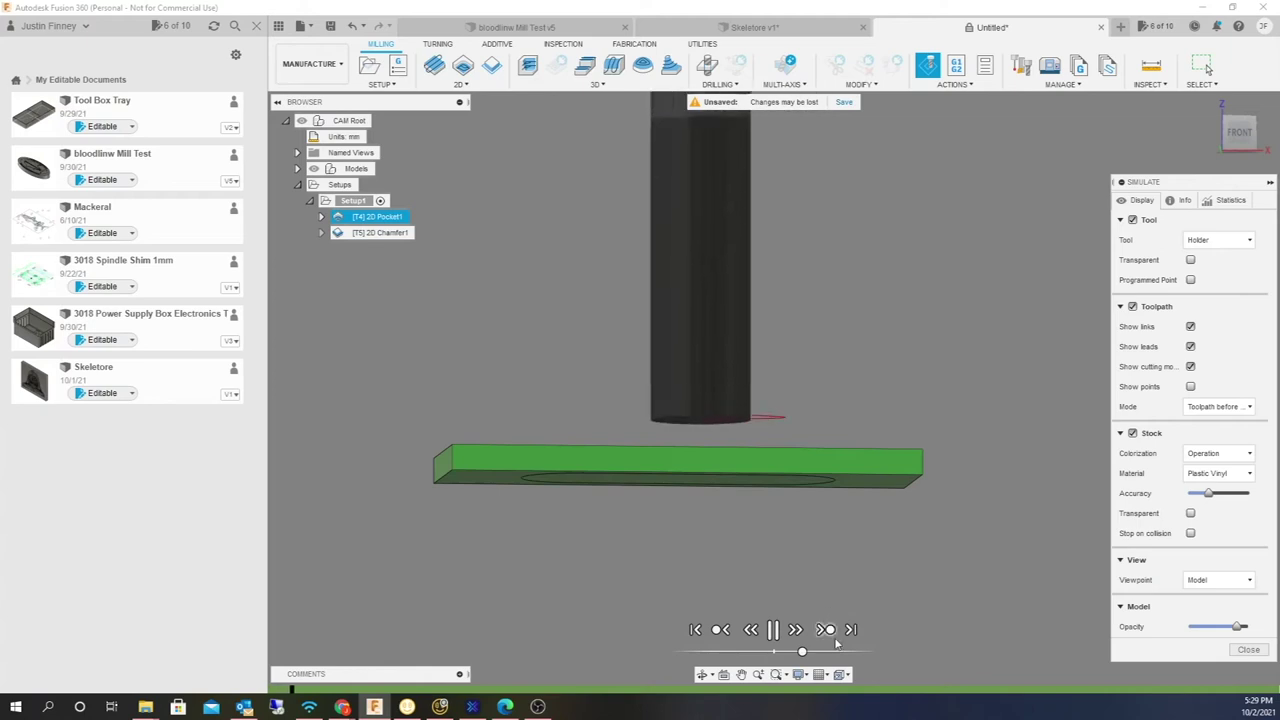
{"action": "left_click_drag", "start_coordinate": [805, 652], "coordinate": [814, 652]}
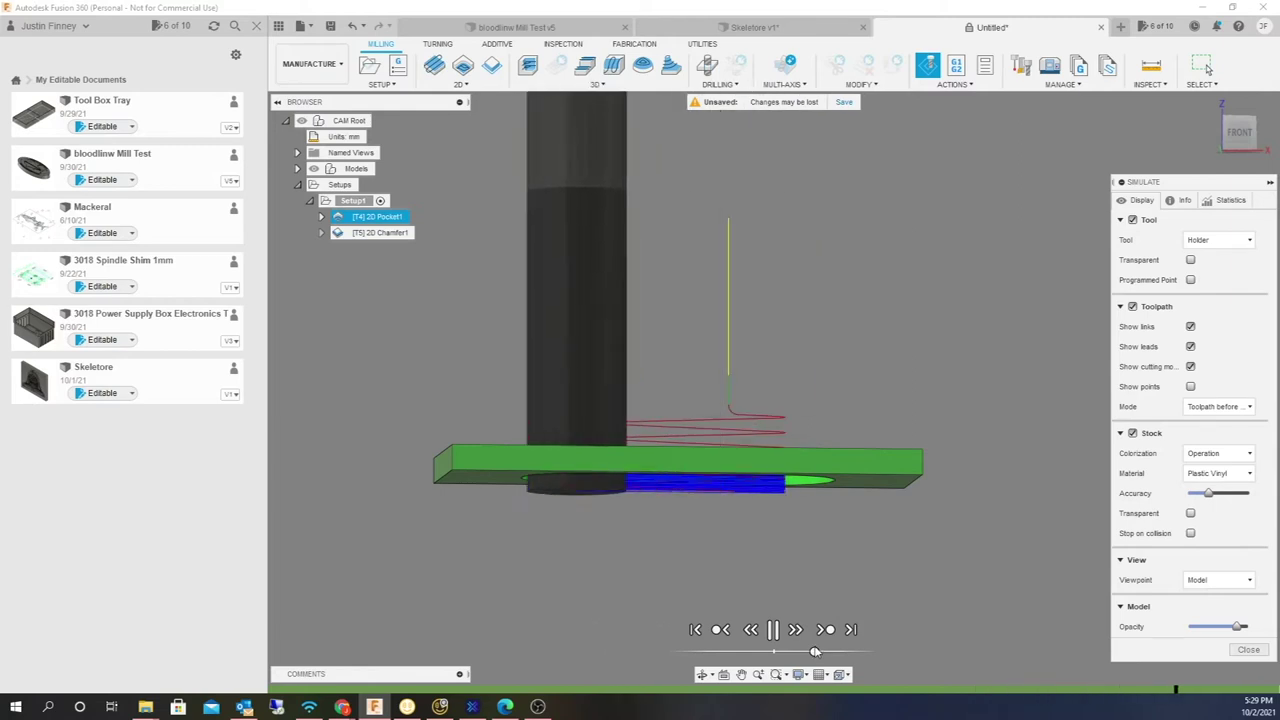
{"action": "middle_click_drag", "start_coordinate": [777, 537], "coordinate": [733, 556], "text": "shift"}
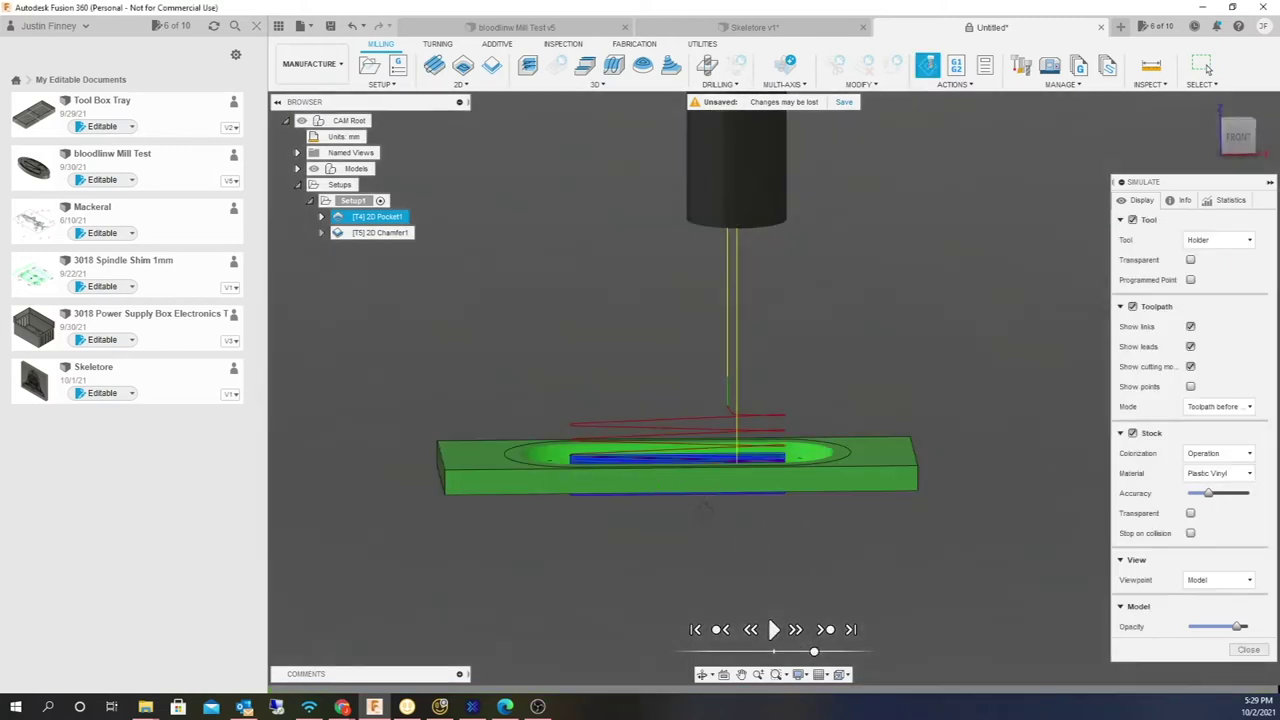
{"action": "middle_click_drag", "start_coordinate": [710, 478], "coordinate": [688, 540], "text": "shift"}
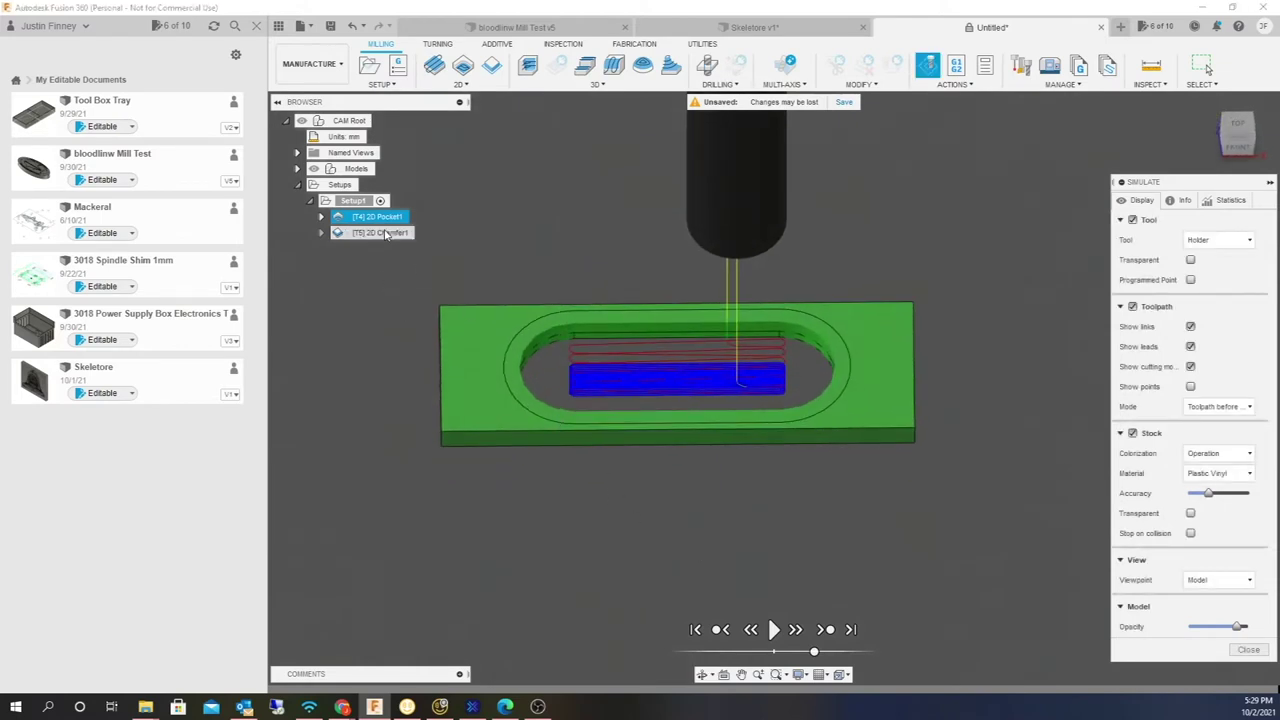
{"action": "left_click", "coordinate": [1238, 648]}
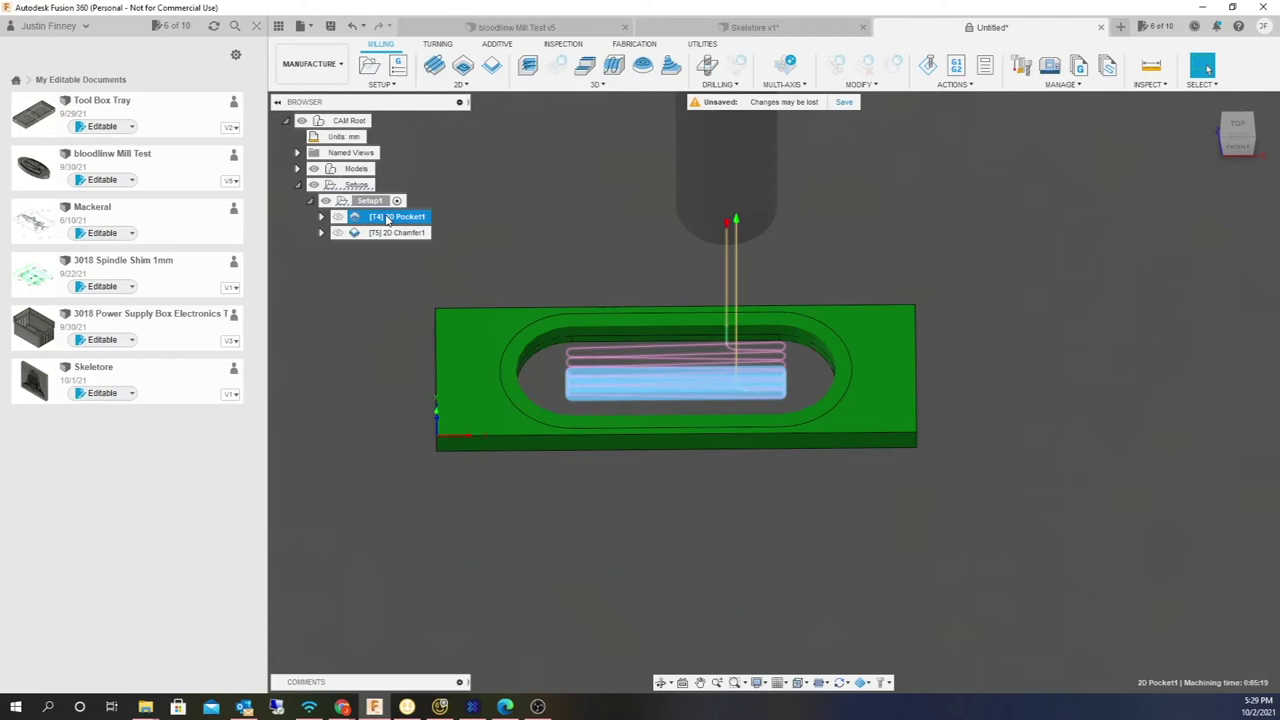
Simulate the 2D Chamfer1 operation and replay it to inspect how the slot's upper edge is chamfered
{"action": "left_click", "coordinate": [400, 234]}
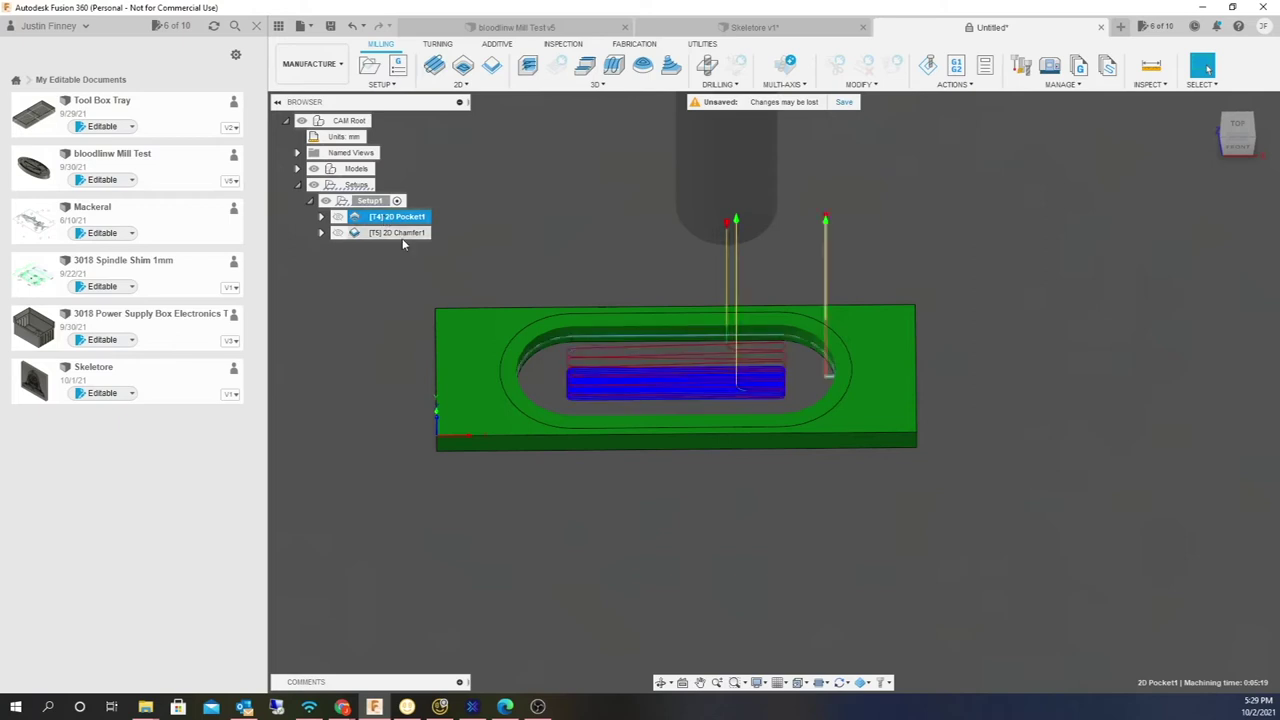
{"action": "right_click", "coordinate": [402, 236]}
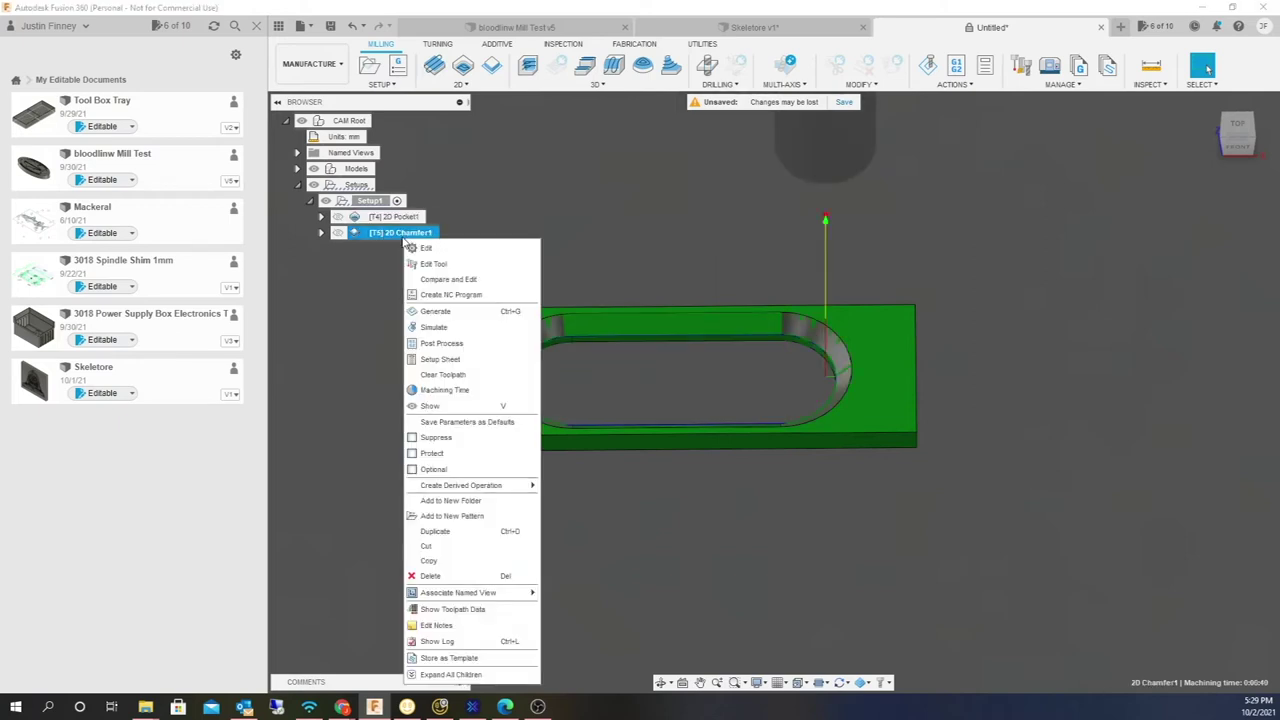
{"action": "left_click", "coordinate": [479, 335]}
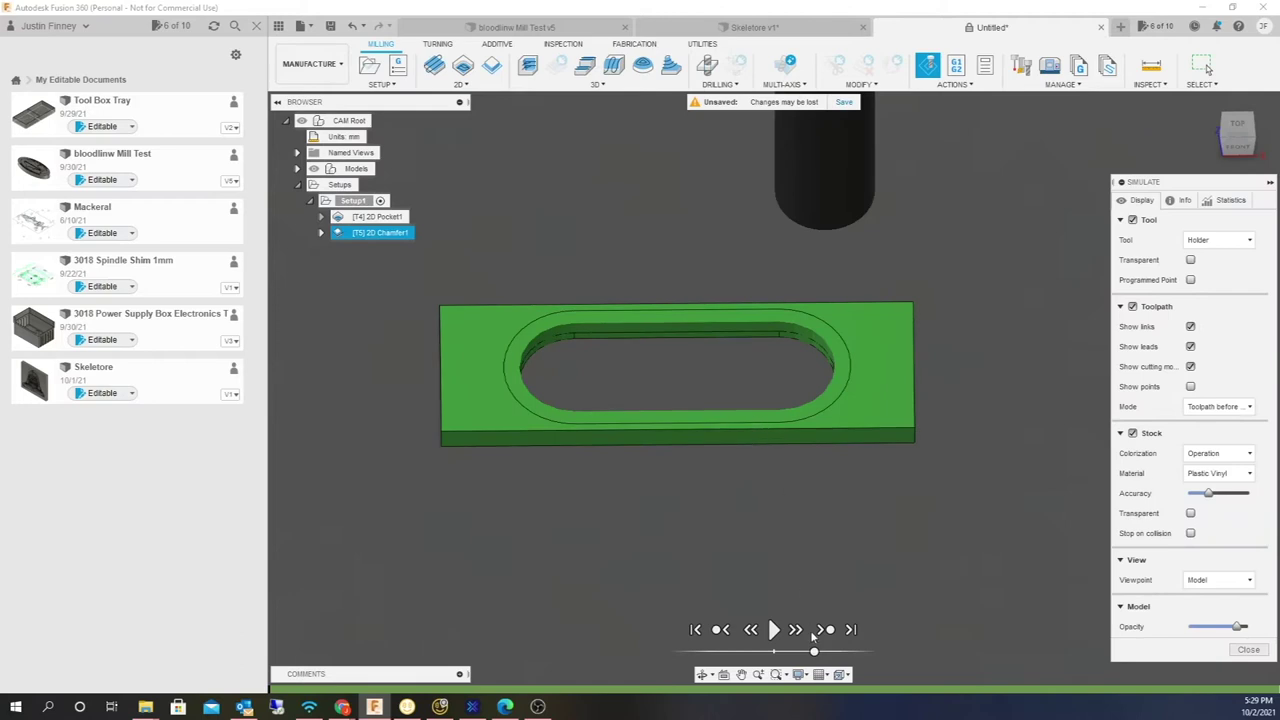
{"action": "left_click", "coordinate": [773, 629]}
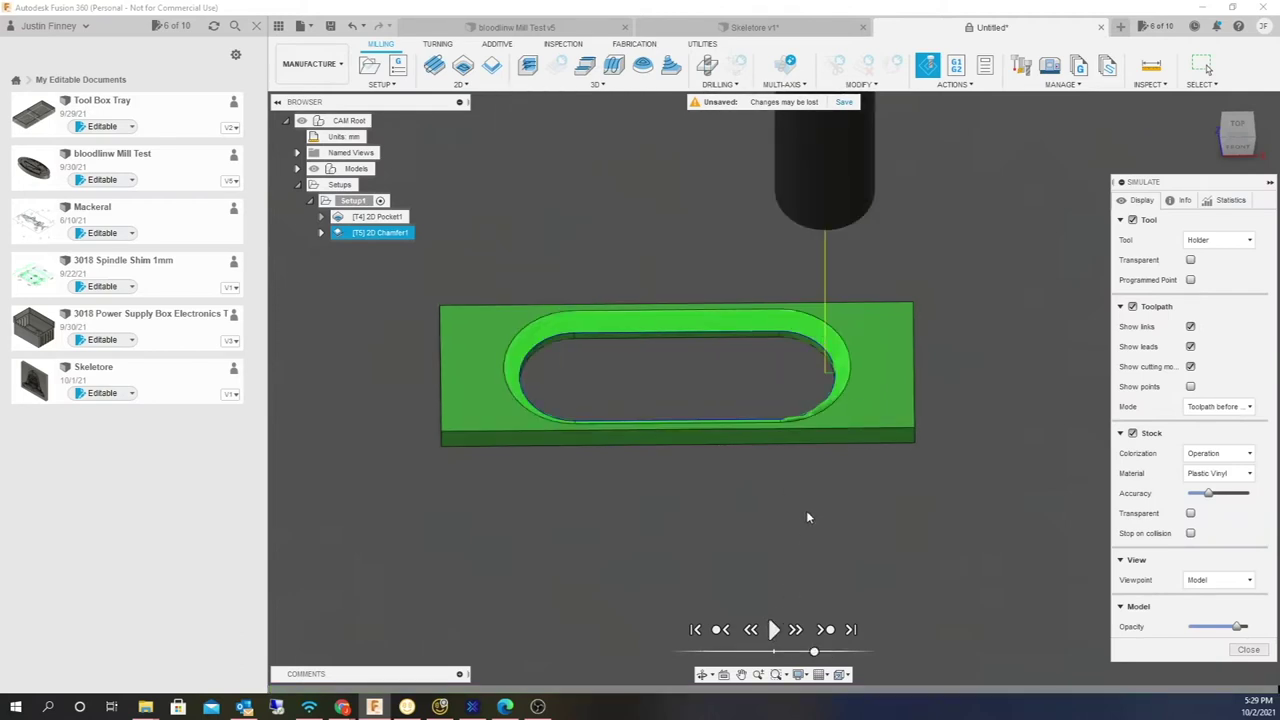
{"action": "left_click", "coordinate": [773, 629]}
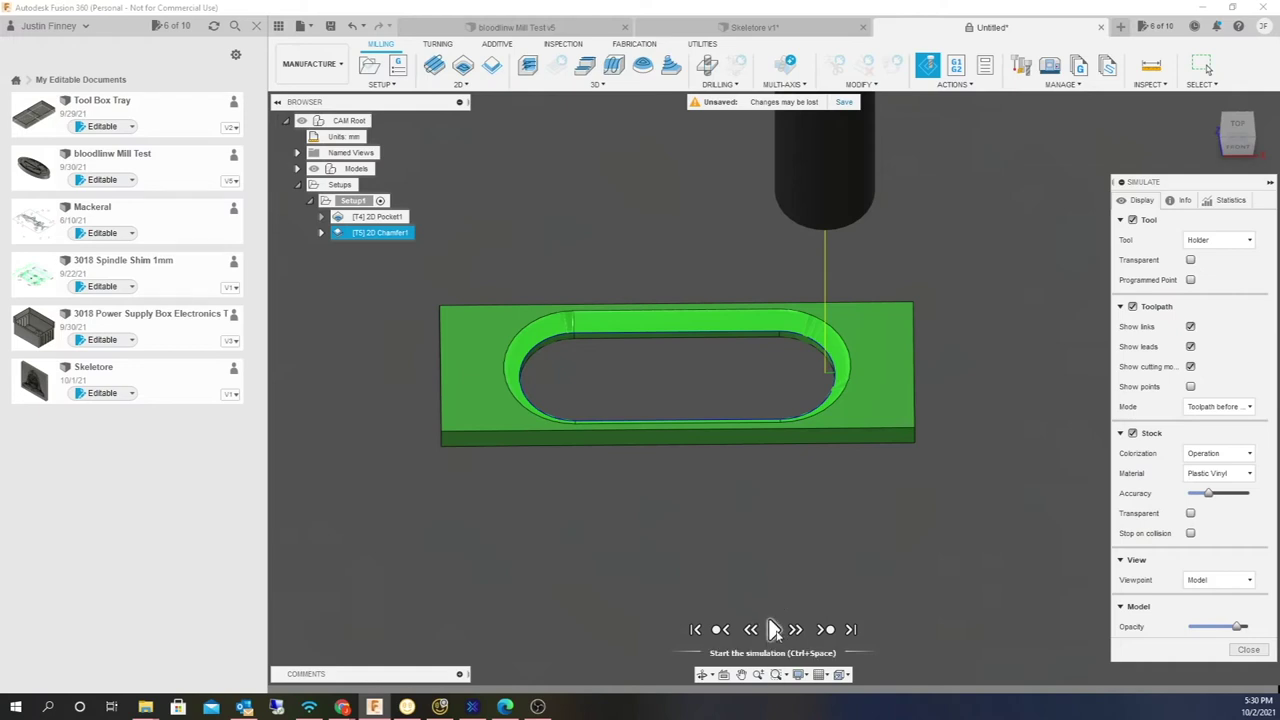
{"action": "left_click", "coordinate": [775, 629]}
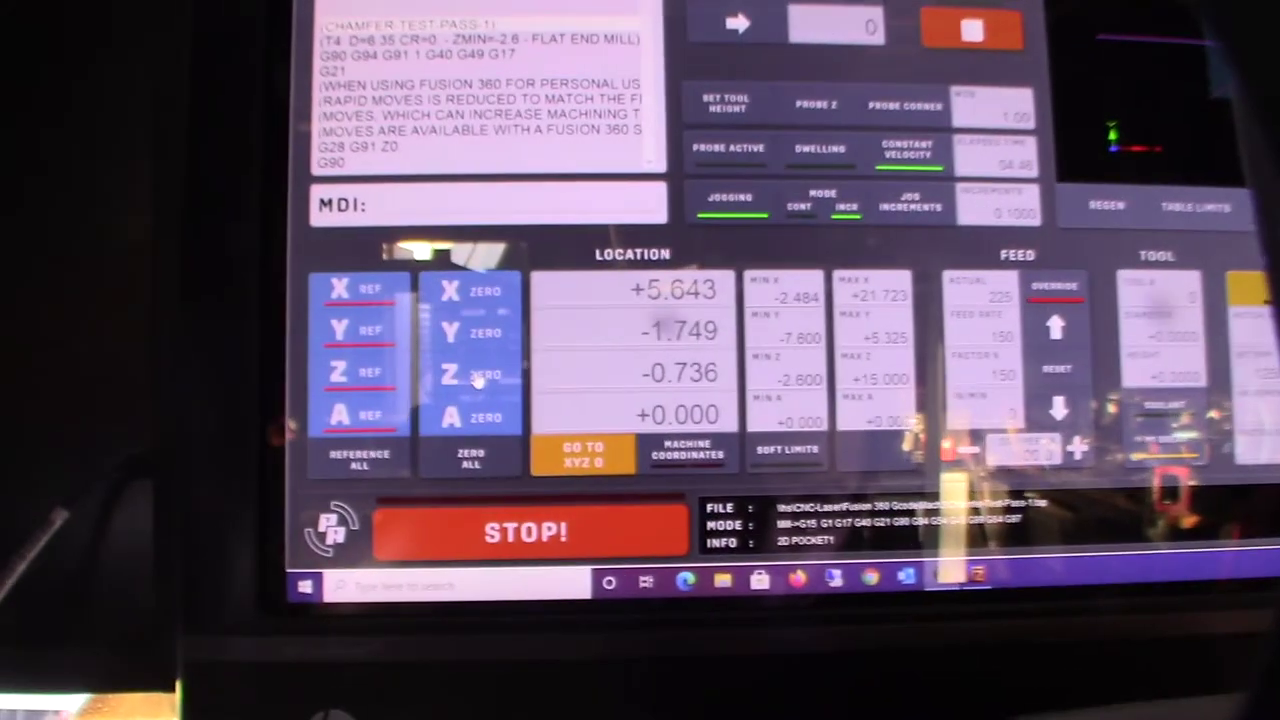
{"action": "left_click", "coordinate": [448, 355]}
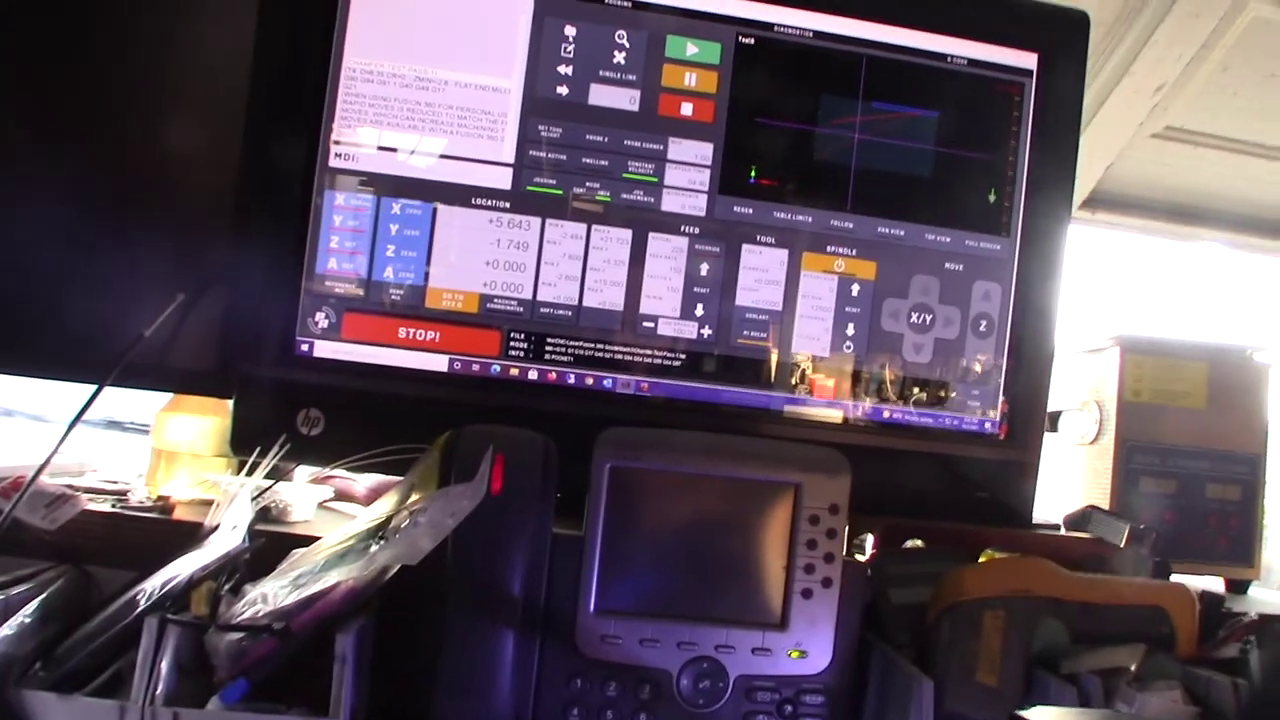
{"action": "key", "text": "ctrl+o"}
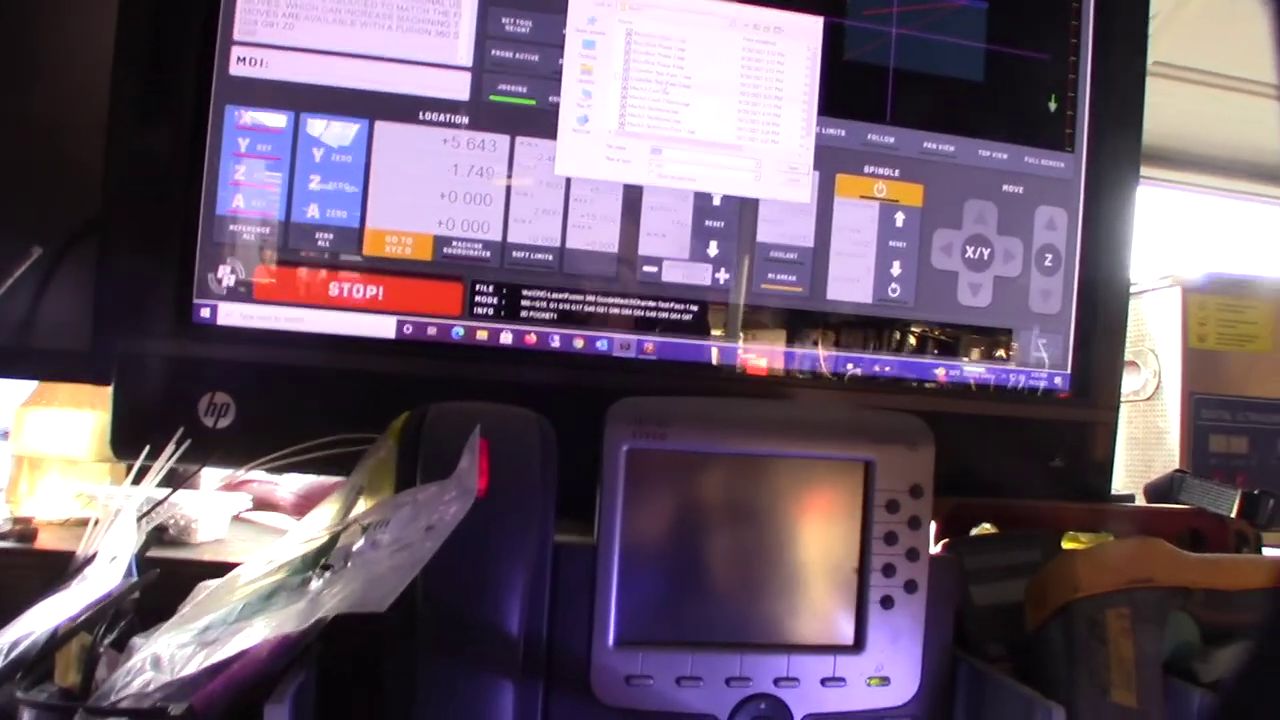
{"action": "key", "text": "Return"}
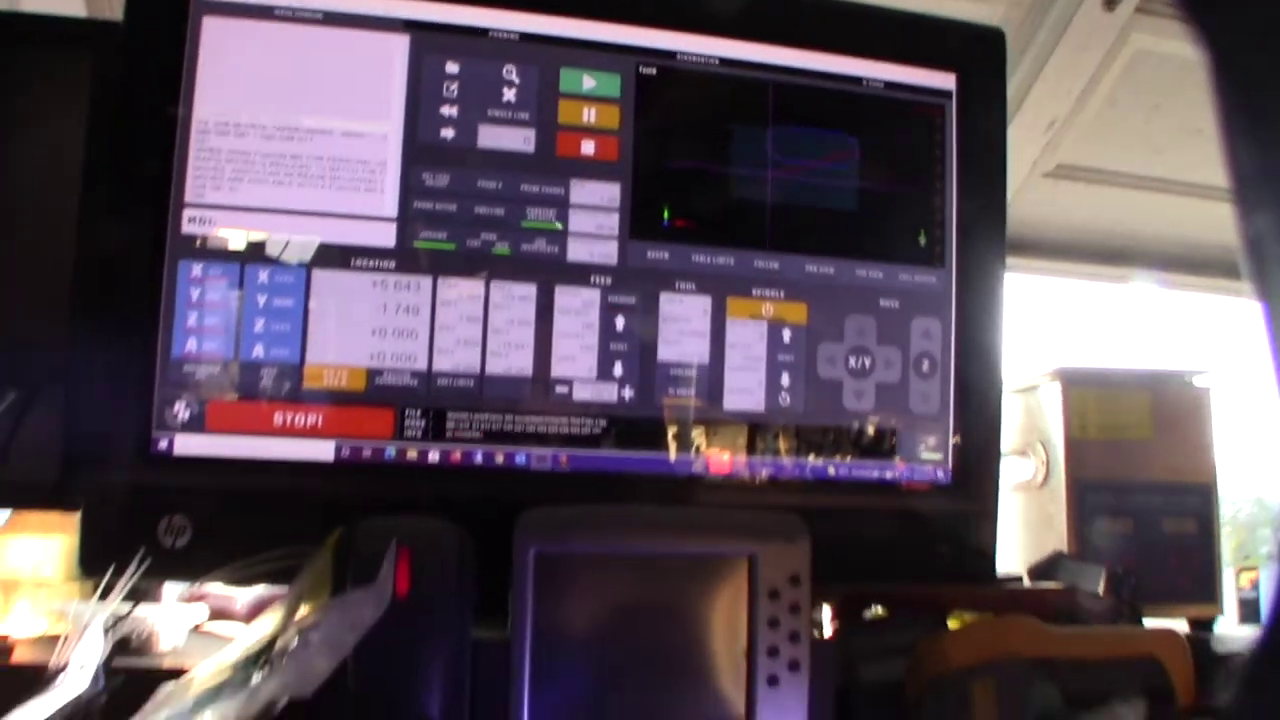